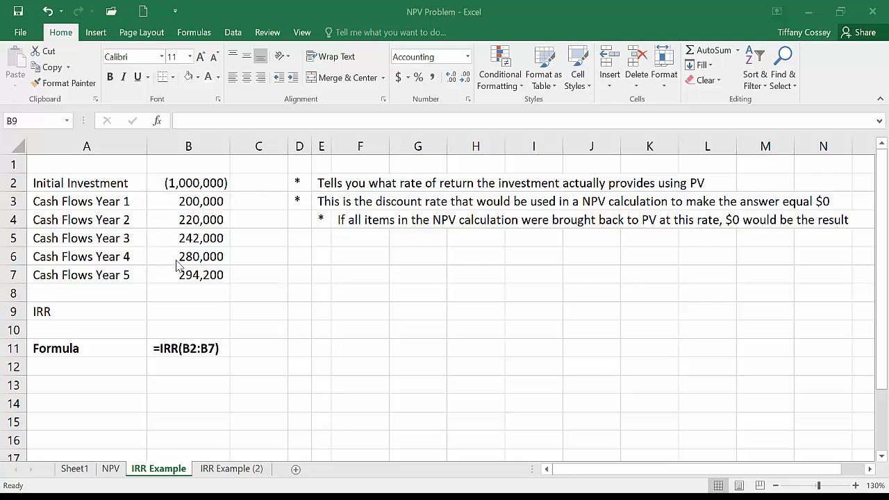
# Step: Calculate the internal rate of return in cell B9 with the formula =IRR(B2:B7)
pyautogui.click(201, 316)
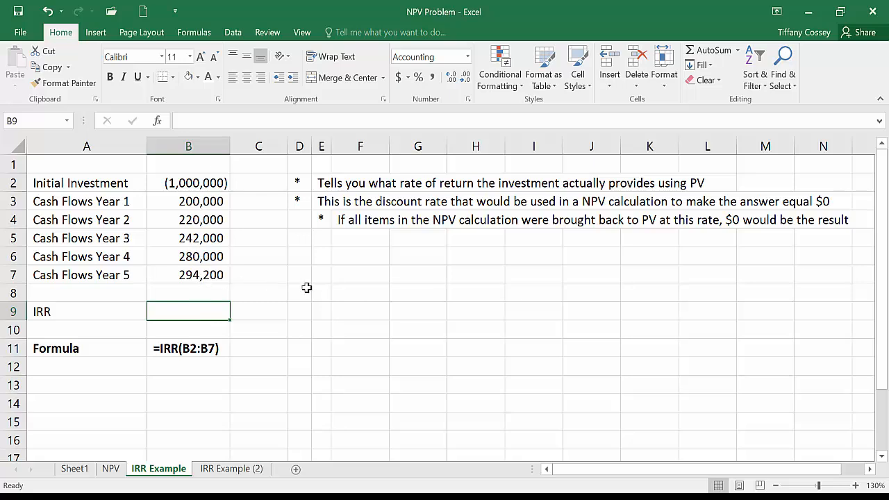
pyautogui.write('=')
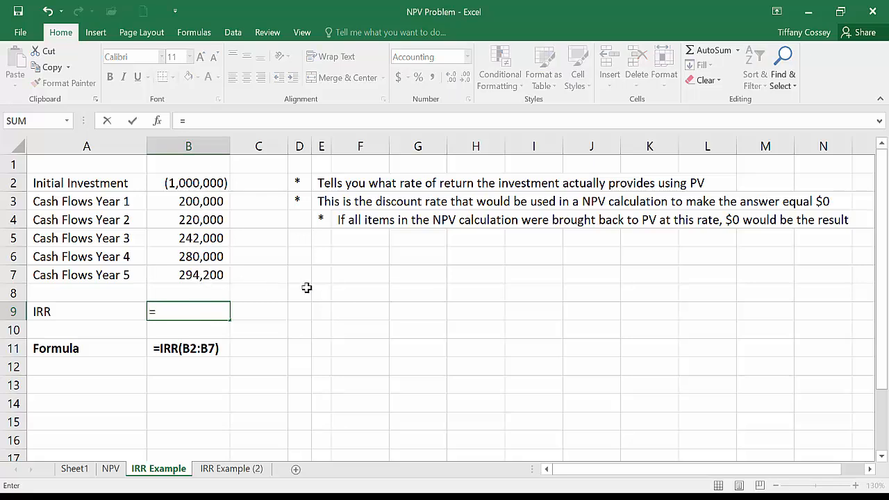
pyautogui.write('irr(')
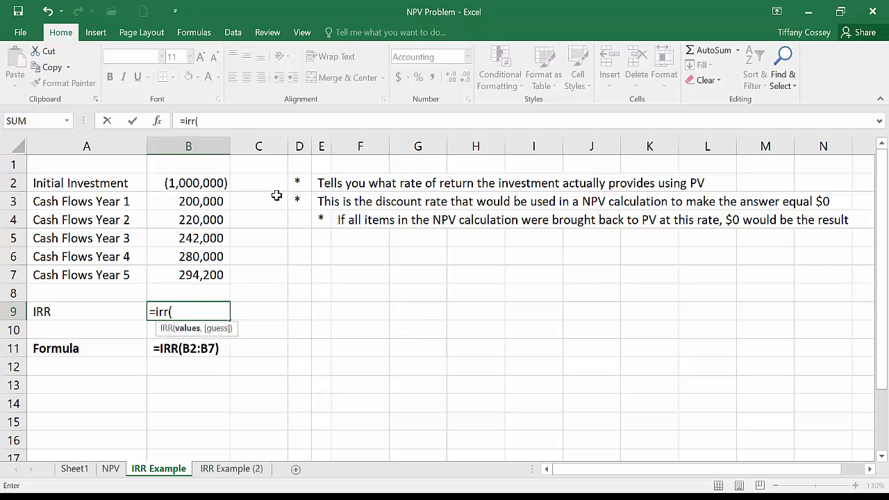
pyautogui.moveTo(206, 182); pyautogui.dragTo(212, 270)
pyautogui.press('Return')
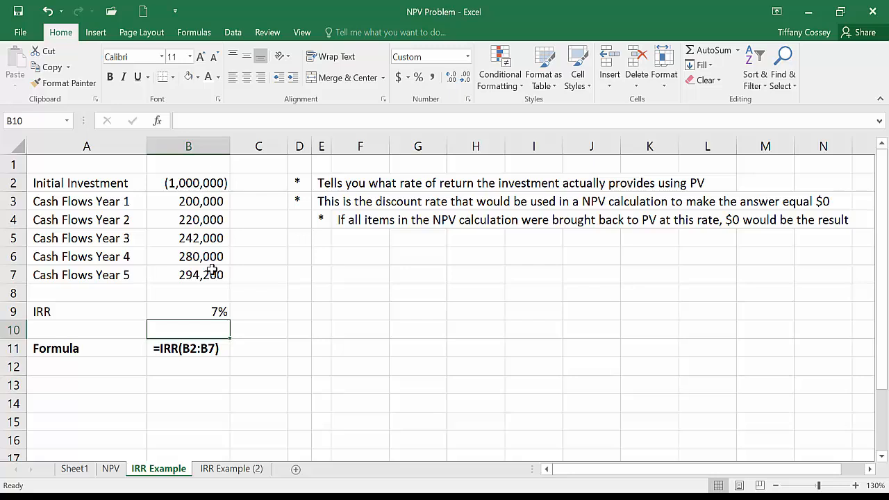
# Step: Insert the financial function IRR in cell C9 through its function arguments, using B2:B7 as the values
pyautogui.press('Up')
pyautogui.press('Right')
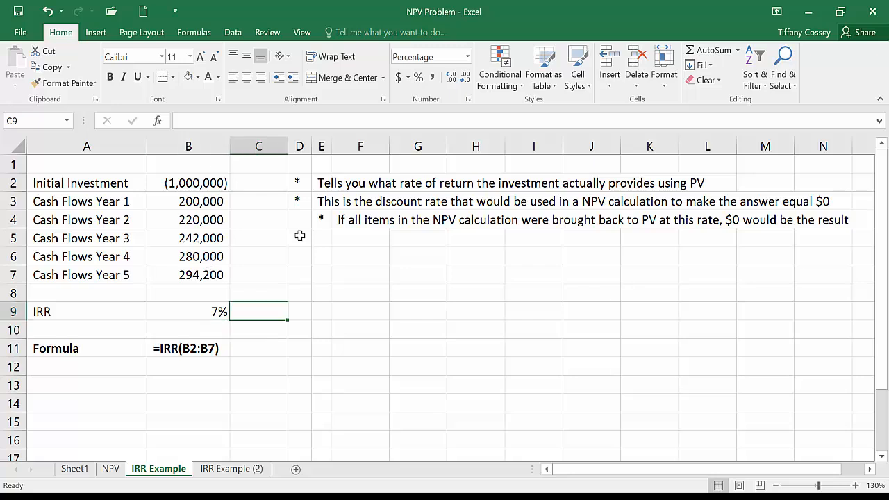
pyautogui.click(194, 35)
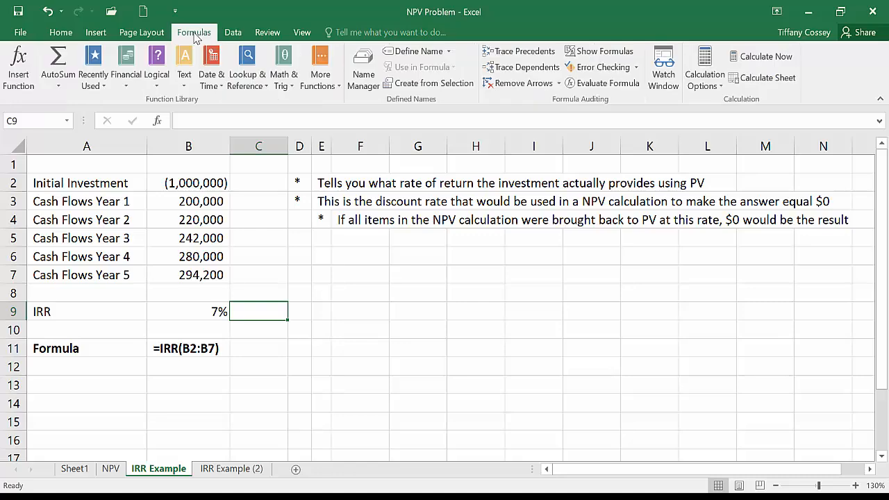
pyautogui.click(128, 75)
pyautogui.click(212, 347)
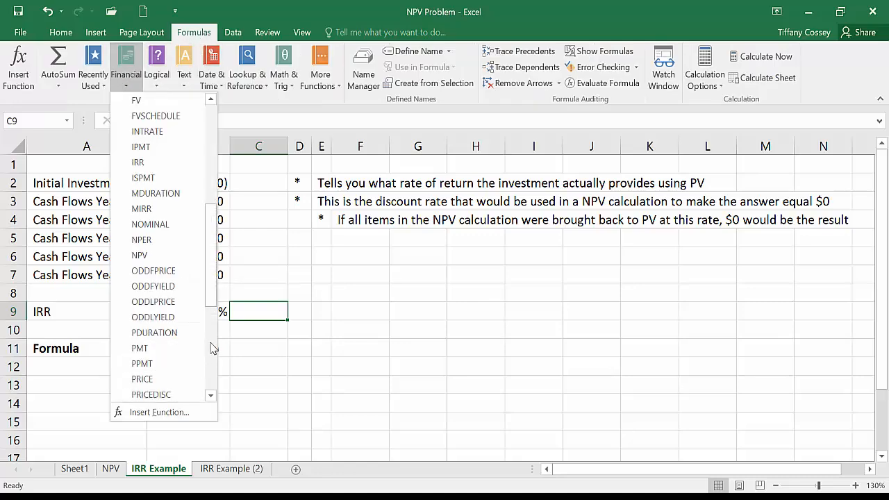
pyautogui.click(142, 161)
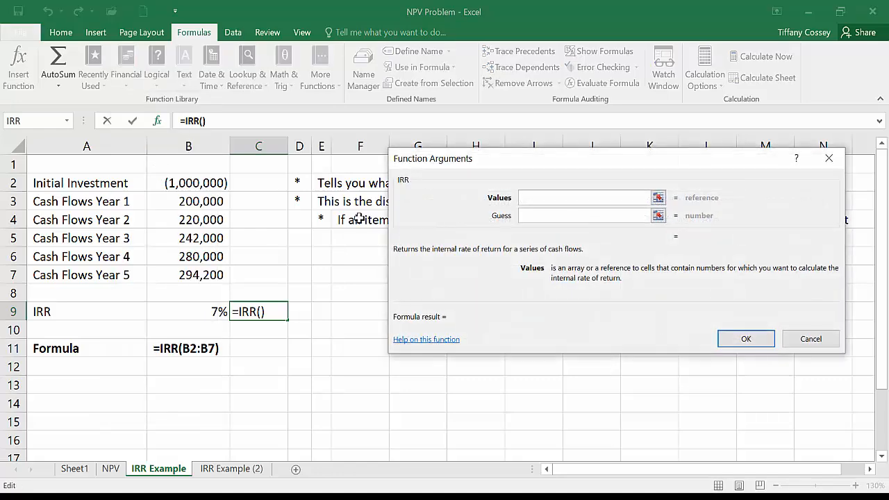
pyautogui.click(208, 184)
pyautogui.moveTo(164, 182); pyautogui.dragTo(193, 275)
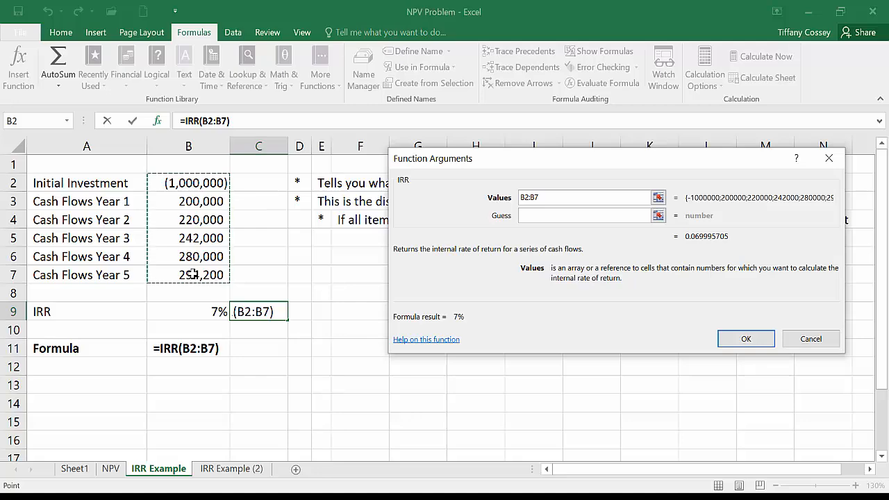
pyautogui.write(')')
pyautogui.press('BackSpace')
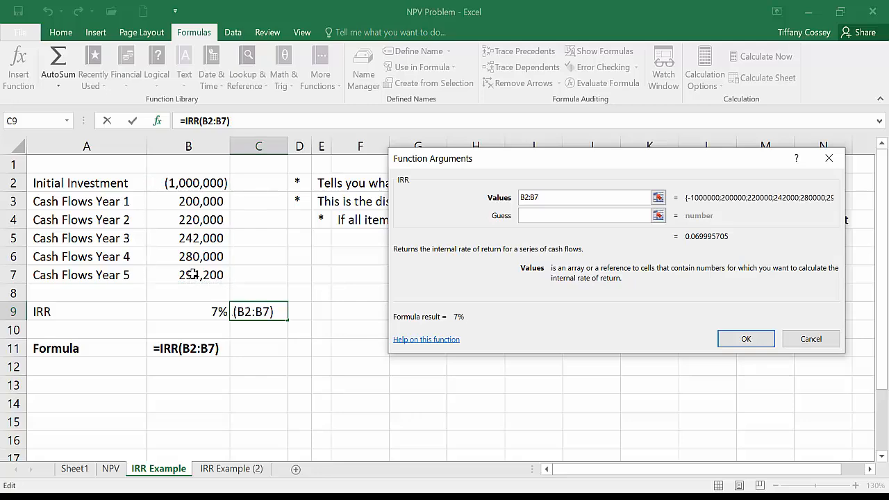
pyautogui.click(740, 339)
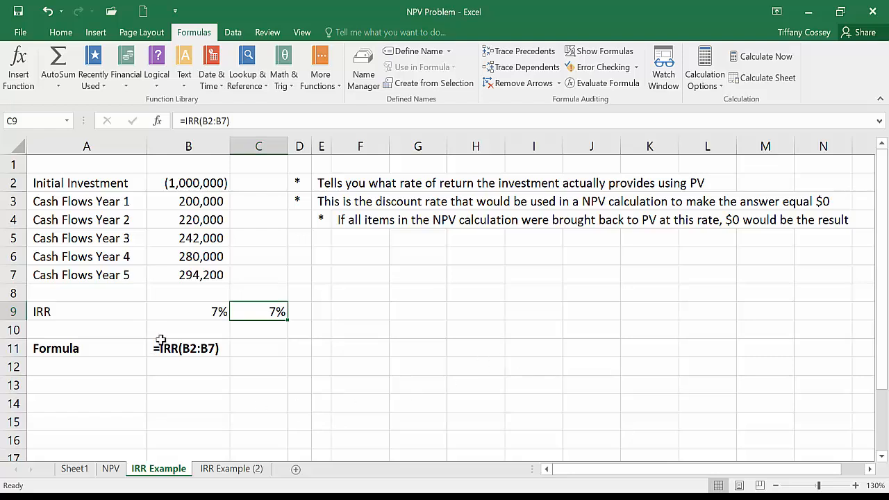
# Step: Show the IRR results in B9:C9 as percentages with two decimals, and switch both cells to comma style
pyautogui.click(66, 32)
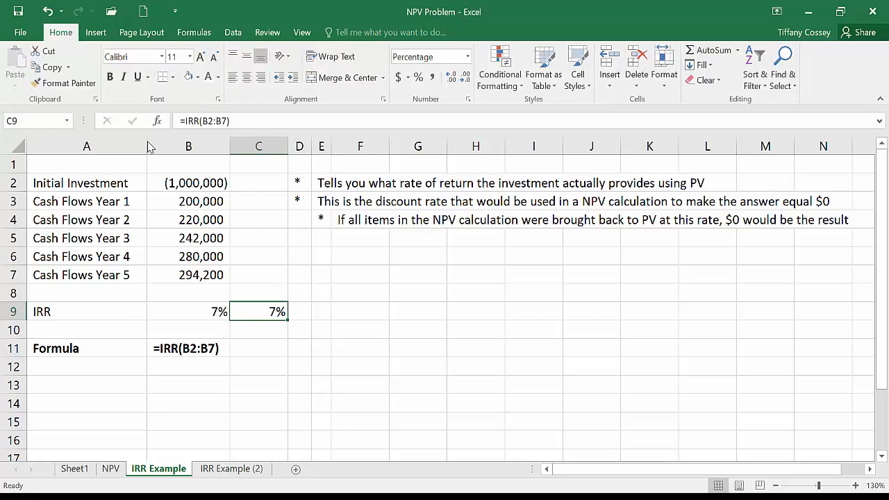
pyautogui.click(218, 311)
pyautogui.moveTo(218, 311); pyautogui.dragTo(243, 311)
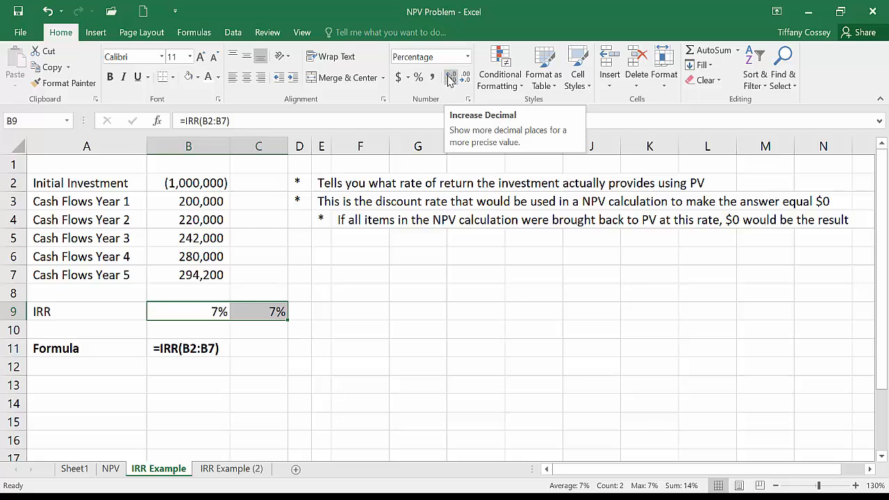
pyautogui.click(450, 79)
pyautogui.click(450, 79)
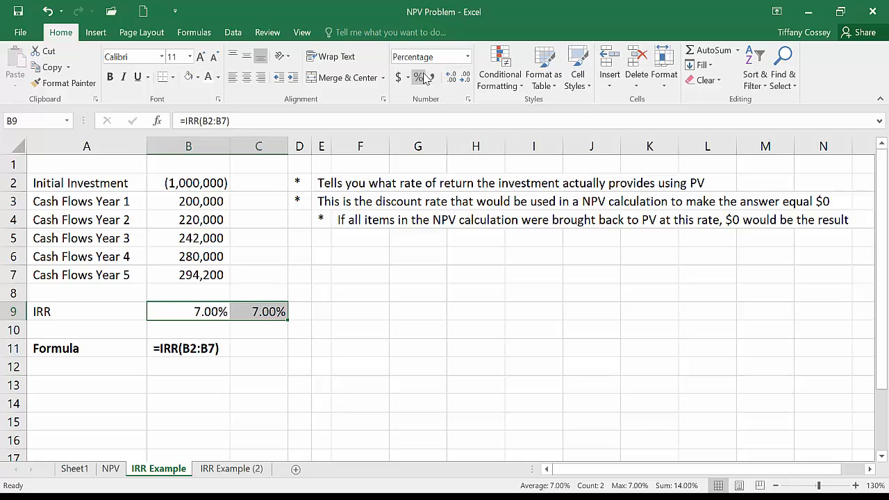
pyautogui.click(431, 77)
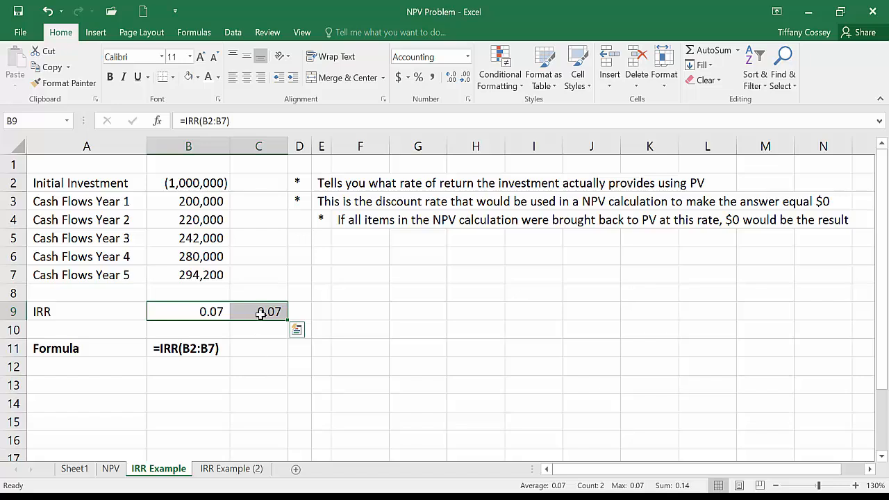
# Step: Clear the duplicate IRR formula from cell C9
pyautogui.click(261, 306)
pyautogui.press('Delete')
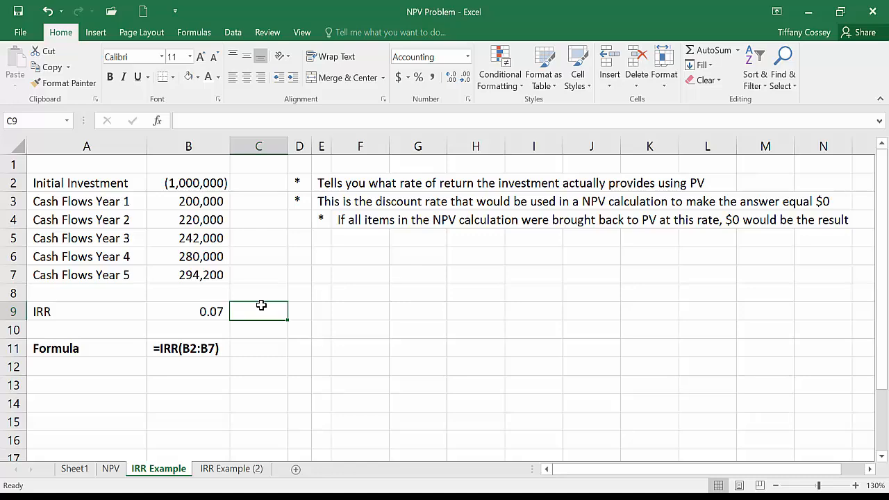
# Step: On the IRR Example (2) sheet, enter =B2*C2 in cell D2 and fill the formula down to D7
pyautogui.click(229, 469)
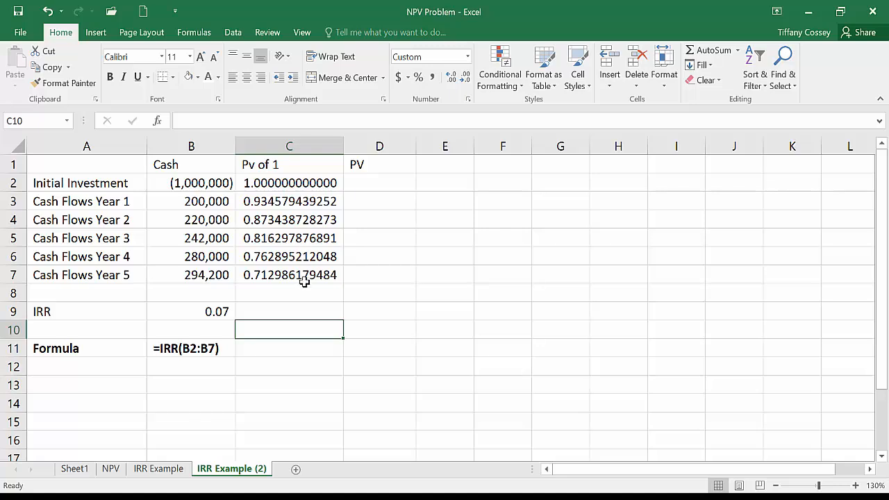
pyautogui.click(375, 188)
pyautogui.write('=')
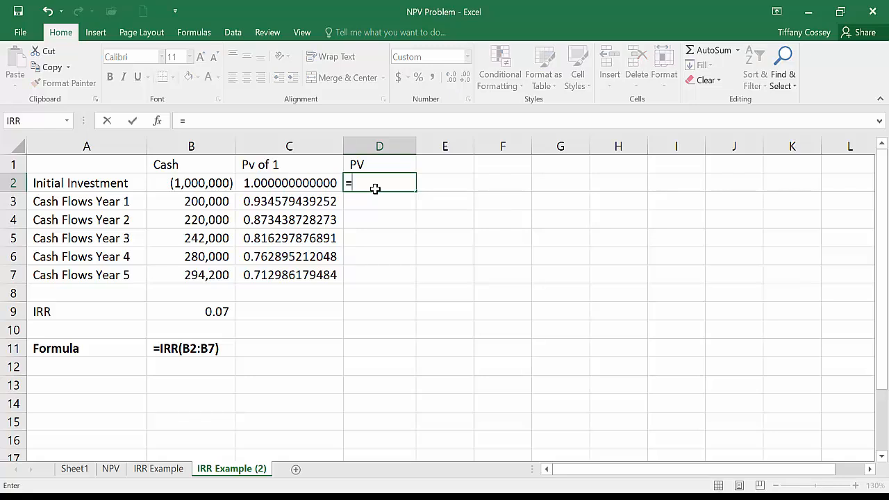
pyautogui.click(190, 182)
pyautogui.write('*')
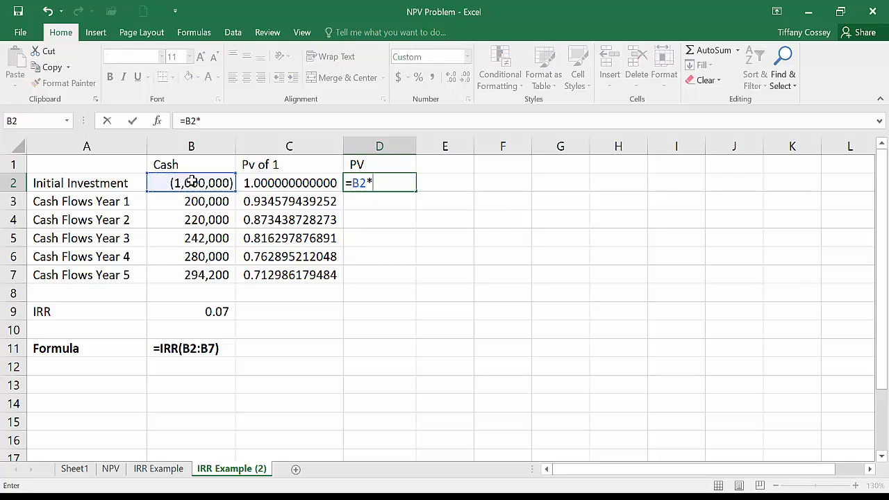
pyautogui.click(258, 182)
pyautogui.press('Return')
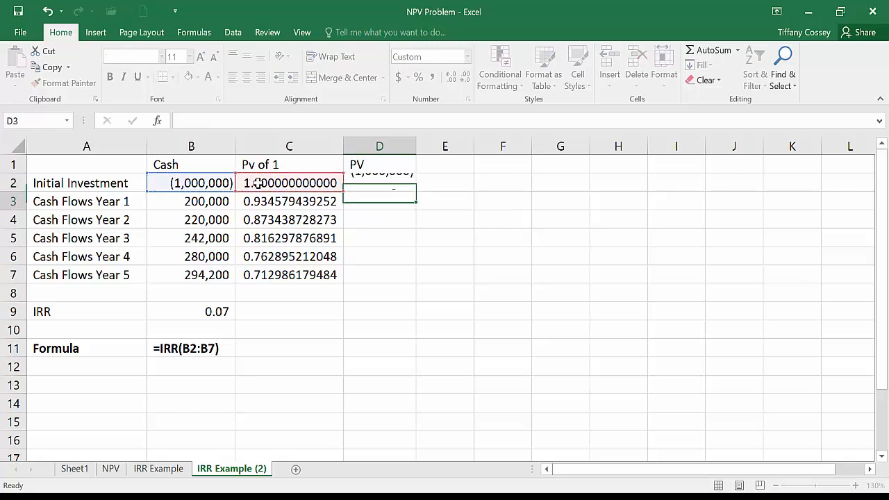
pyautogui.click(386, 186)
pyautogui.moveTo(418, 195); pyautogui.dragTo(419, 282)
# Step: Total the PV column in cell D8 with =SUM(D2:D7)
pyautogui.click(393, 297)
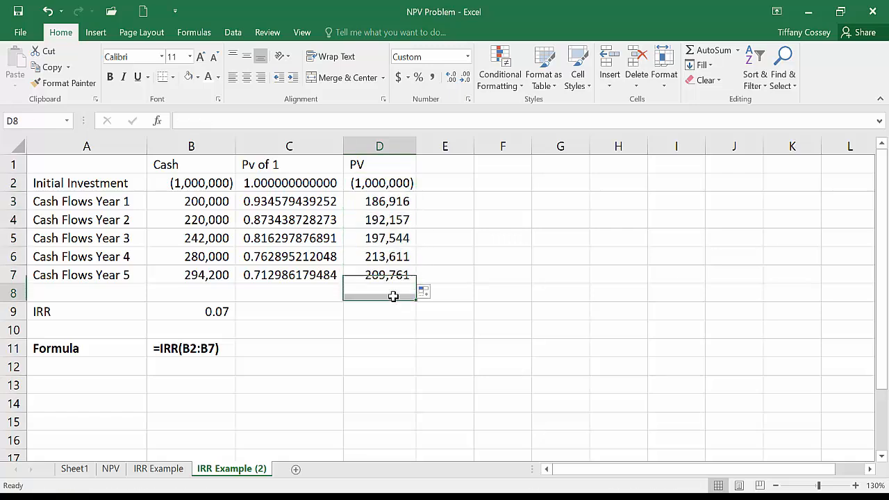
pyautogui.write('=sum')
pyautogui.write('(')
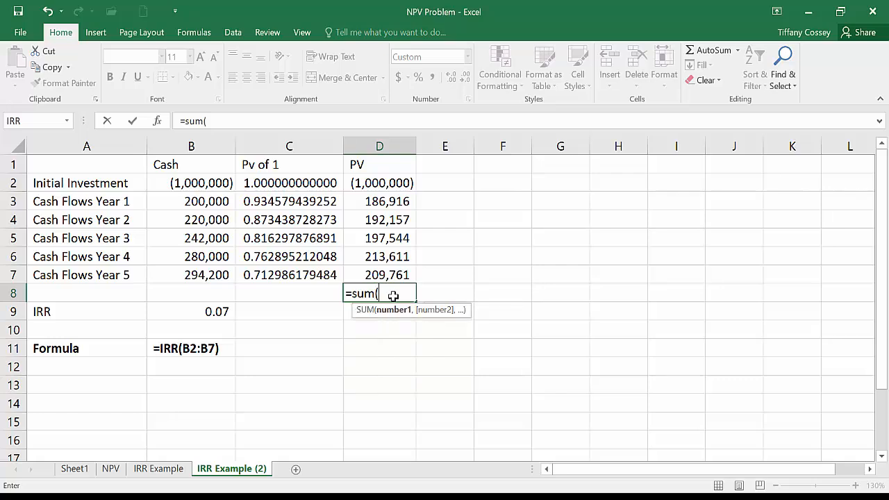
pyautogui.click(397, 183)
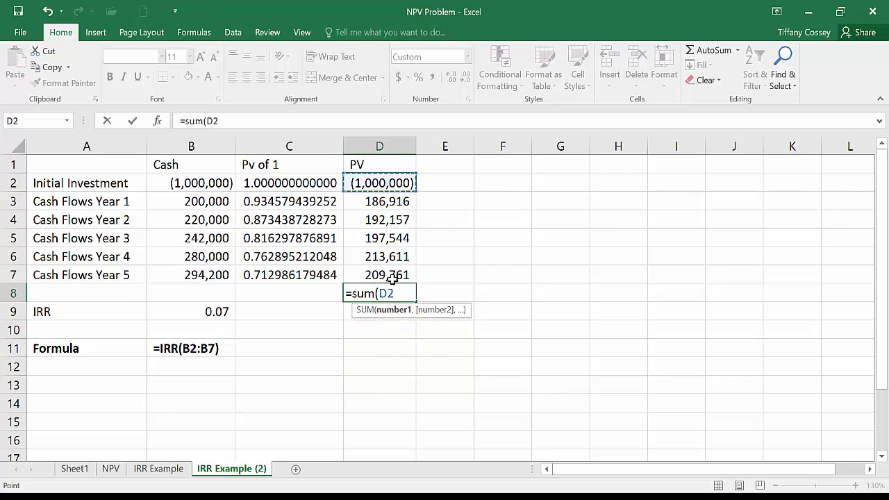
pyautogui.keyDown('shift'); pyautogui.click(393, 278); pyautogui.keyUp('shift')
pyautogui.write(')')
pyautogui.press('Return')
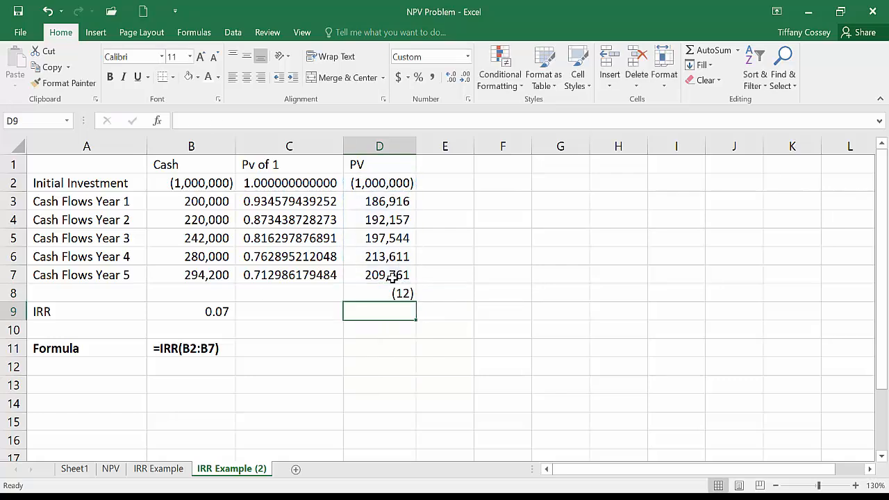
pyautogui.click(394, 293)
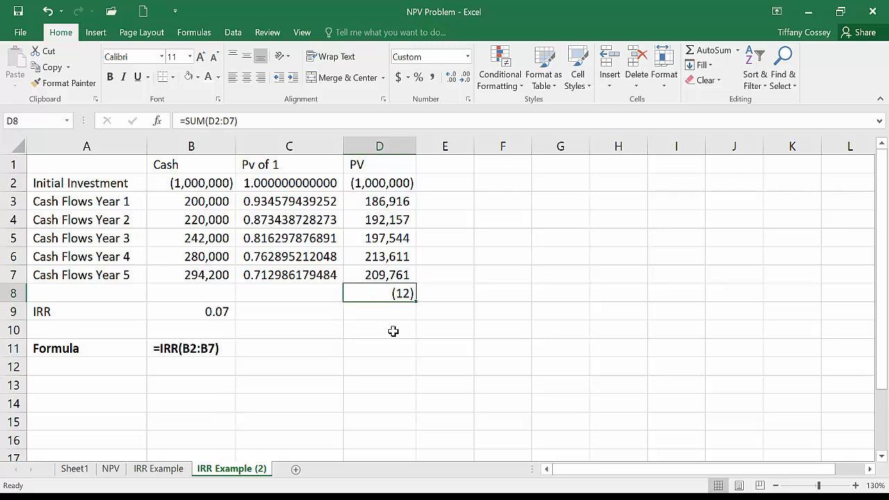
# Step: Show the IRR in cell B9 with seven decimal places, and return it to comma style
pyautogui.click(218, 308)
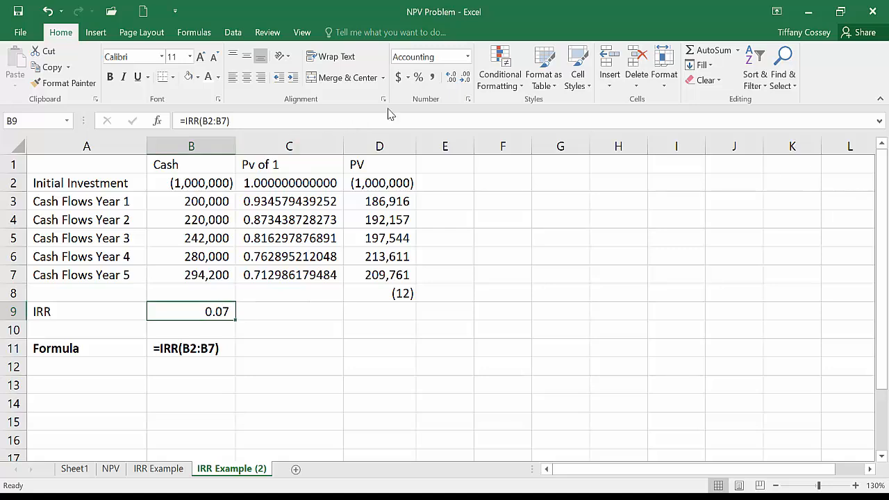
pyautogui.click(451, 78)
pyautogui.click(450, 78)
pyautogui.click(451, 78)
pyautogui.click(450, 78)
pyautogui.click(450, 77)
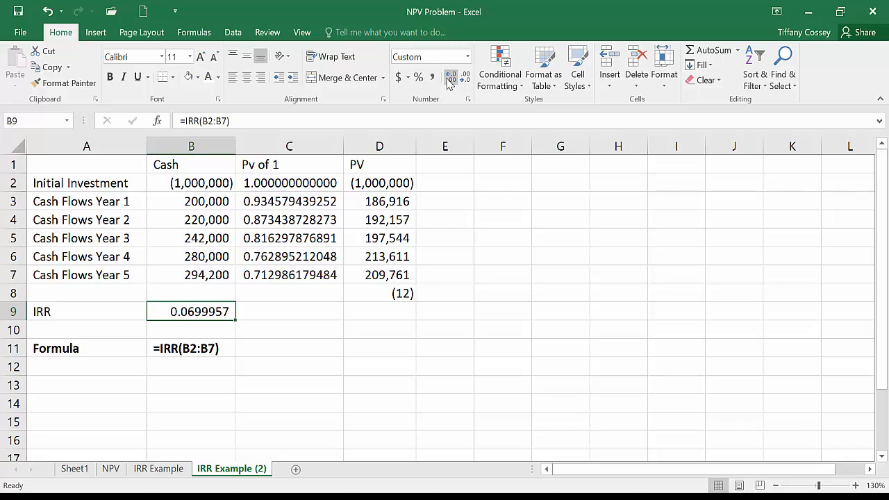
pyautogui.click(432, 77)
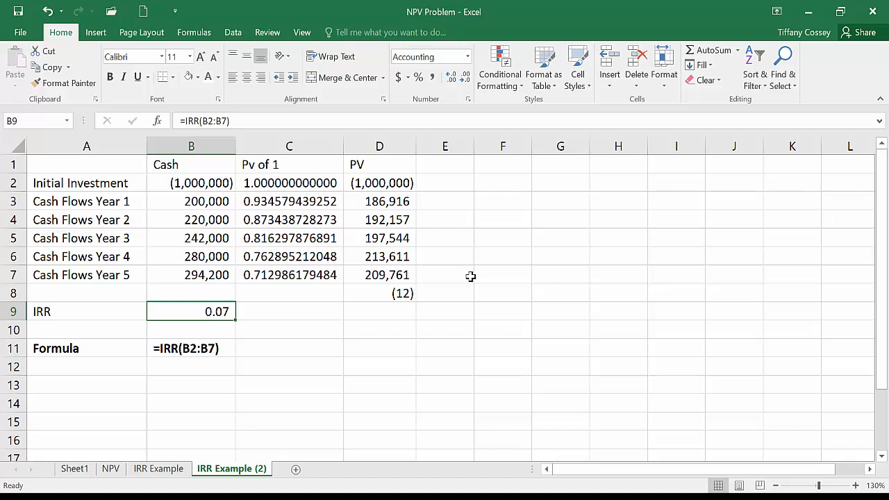
# Step: Set the Cash Flows Year 5 amount in cell B7 to 294,217 and check the PV total
pyautogui.click(212, 275)
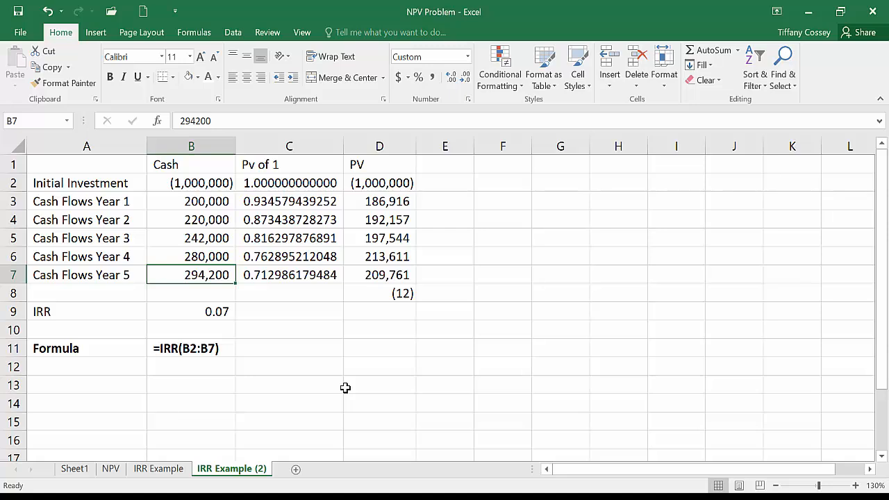
pyautogui.write('294,217')
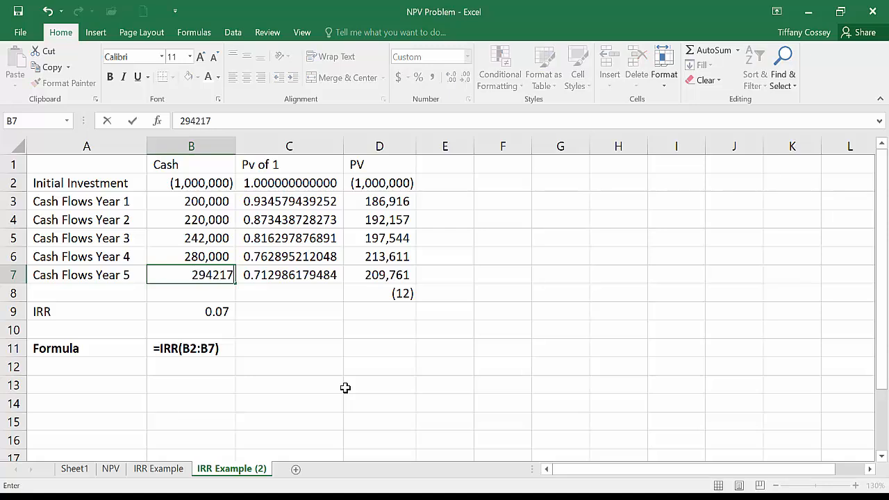
pyautogui.press('Return')
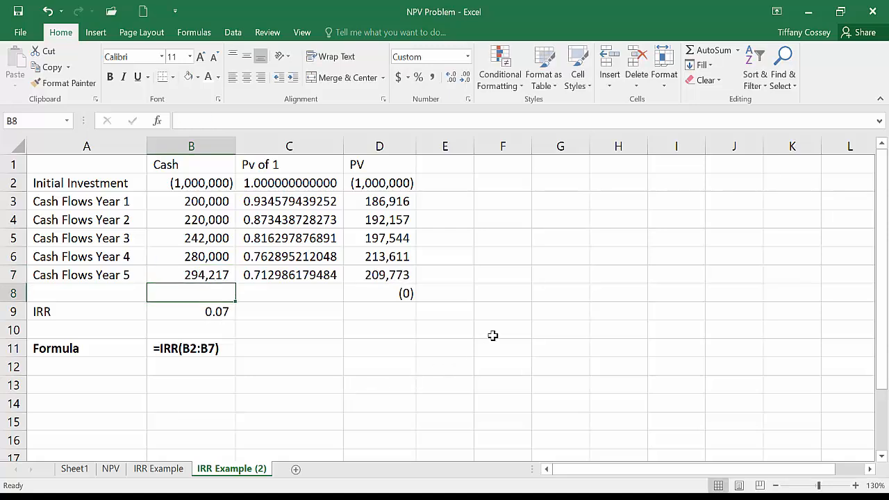
pyautogui.click(378, 300)
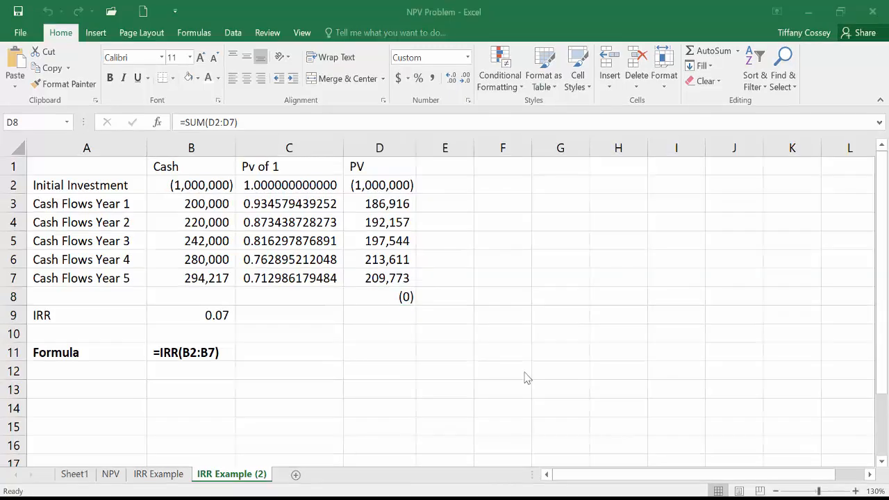
# Step: On the NPV sheet, calculate the Spruce investment's internal rate of return in cell J3 with =IRR(C3:H3)
pyautogui.click(112, 475)
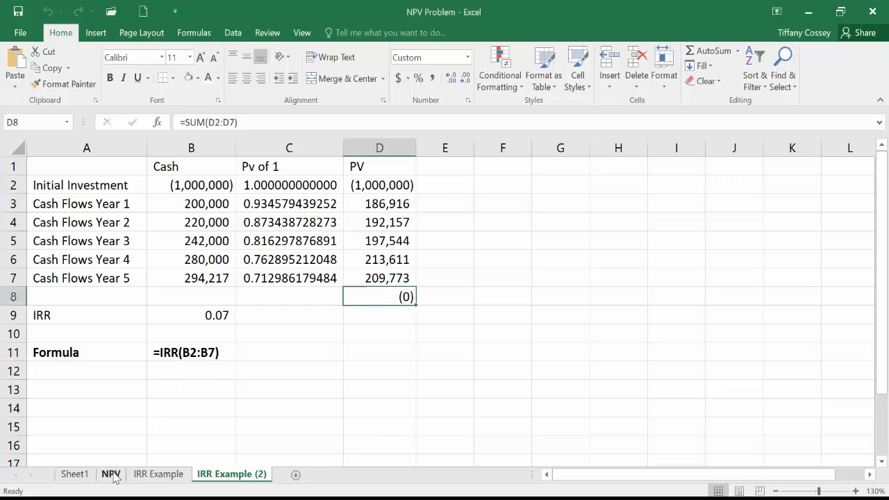
pyautogui.click(111, 475)
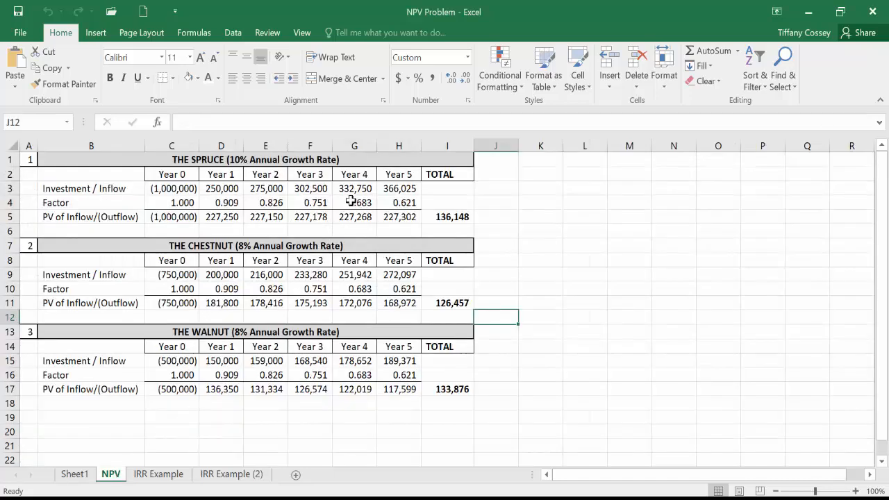
pyautogui.click(503, 188)
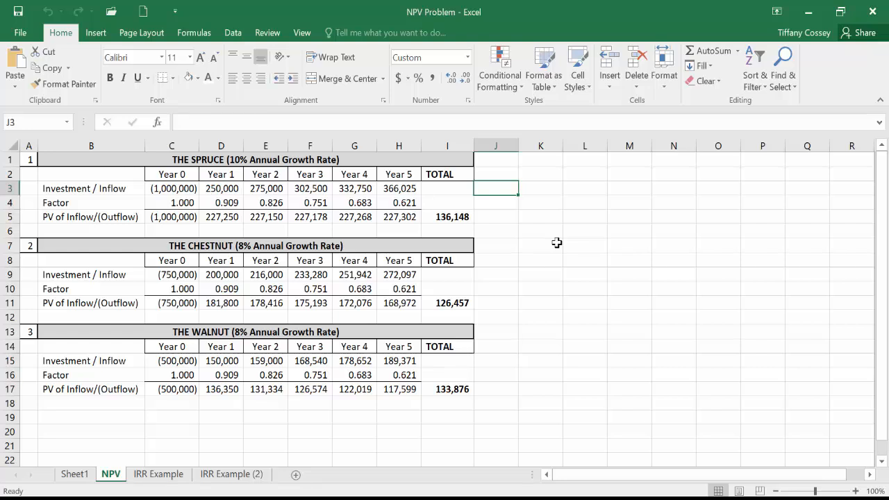
pyautogui.write('=irr')
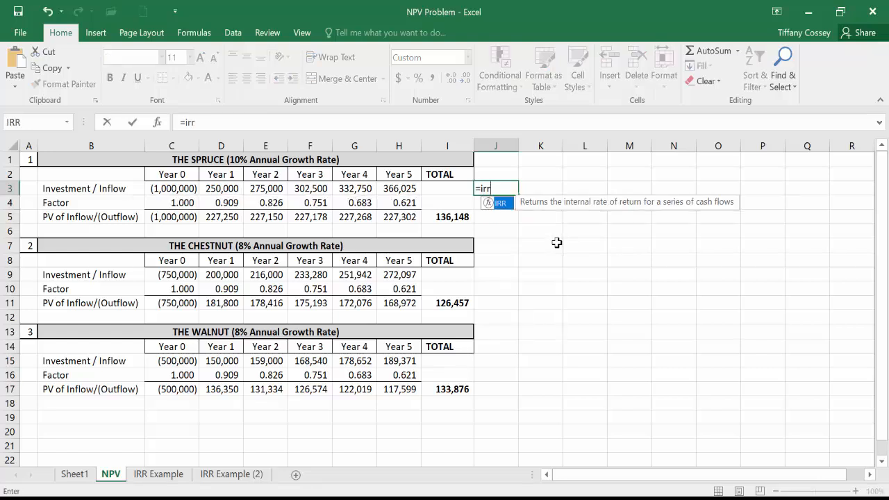
pyautogui.write('(')
pyautogui.click(181, 189)
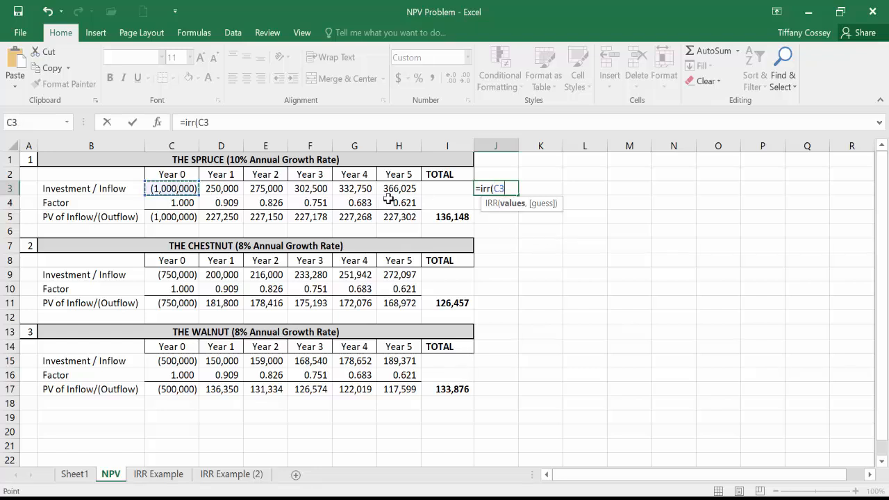
pyautogui.keyDown('shift'); pyautogui.click(401, 189); pyautogui.keyUp('shift')
pyautogui.write(')')
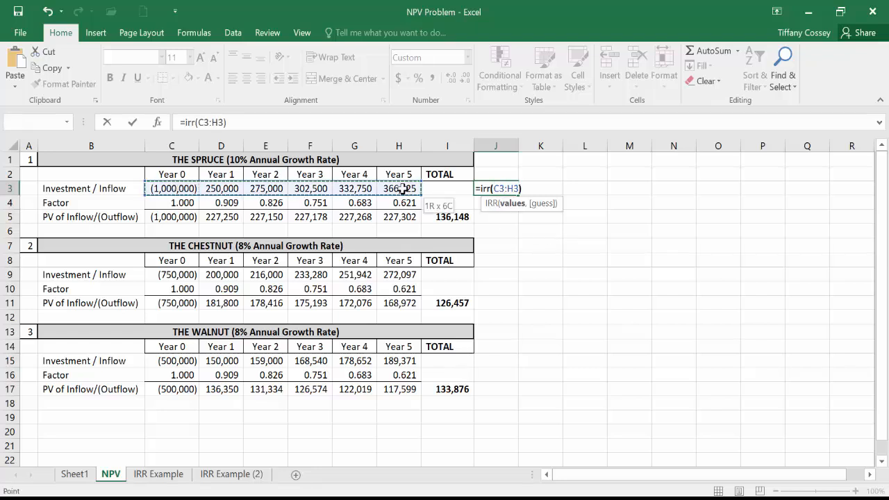
pyautogui.press('Return')
# Step: Format the Spruce IRR in cell J3 in comma style with two decimal places and copy the cell
pyautogui.click(509, 186)
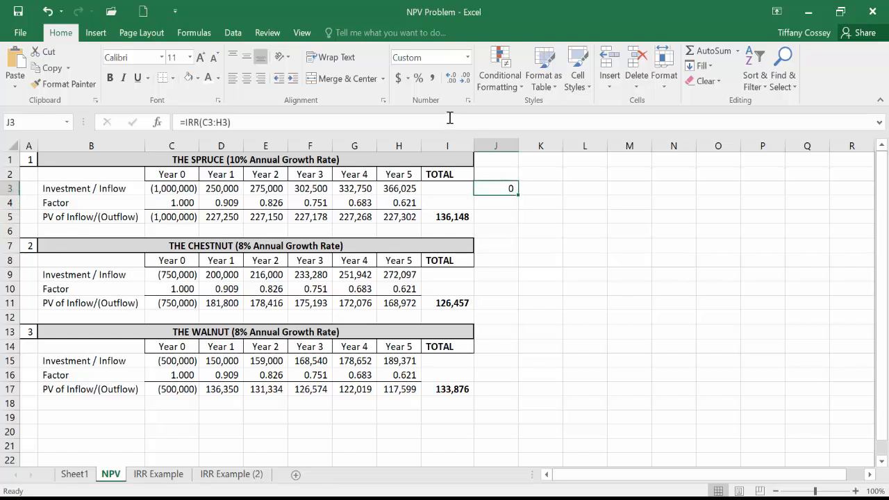
pyautogui.click(450, 77)
pyautogui.click(450, 77)
pyautogui.rightClick(500, 186)
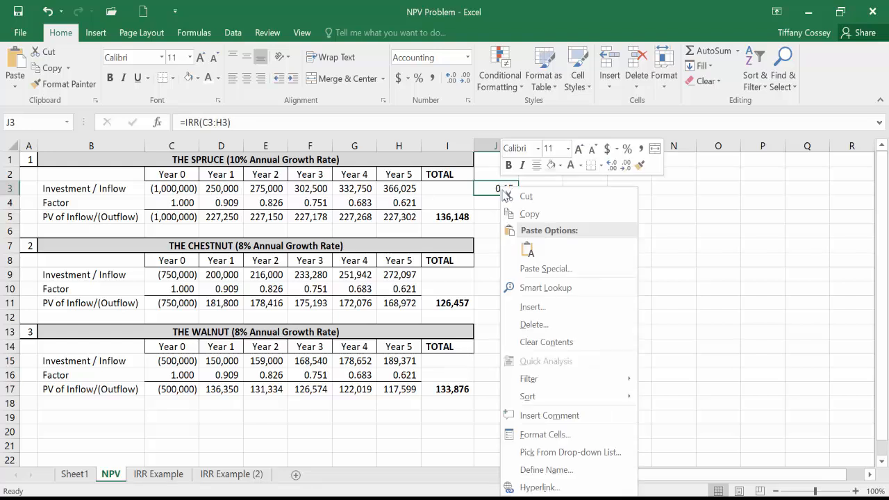
pyautogui.click(532, 212)
# Step: Calculate the Chestnut IRR in cell J9 with =IRR(C9:H9), and apply comma style to all of column J
pyautogui.click(507, 276)
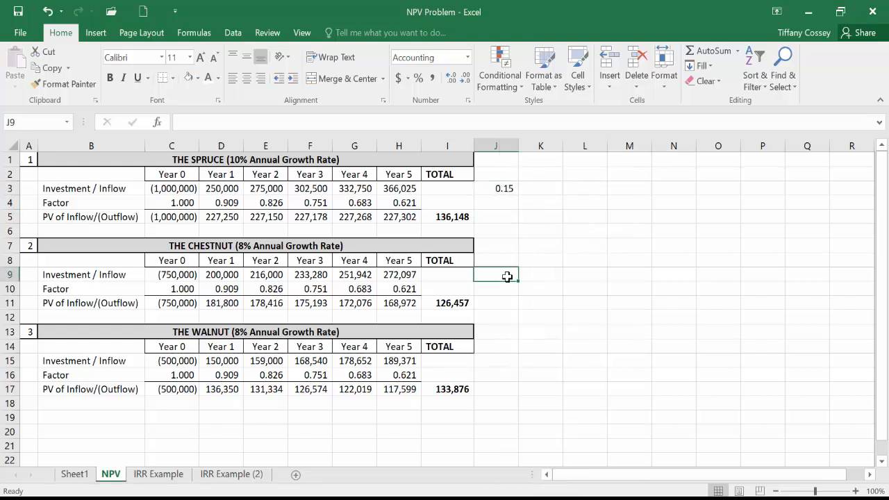
pyautogui.write('=')
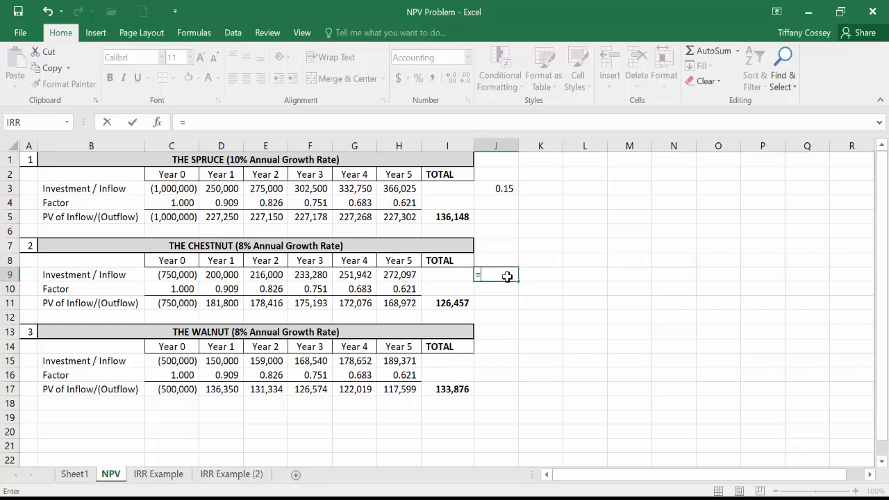
pyautogui.write('irr(')
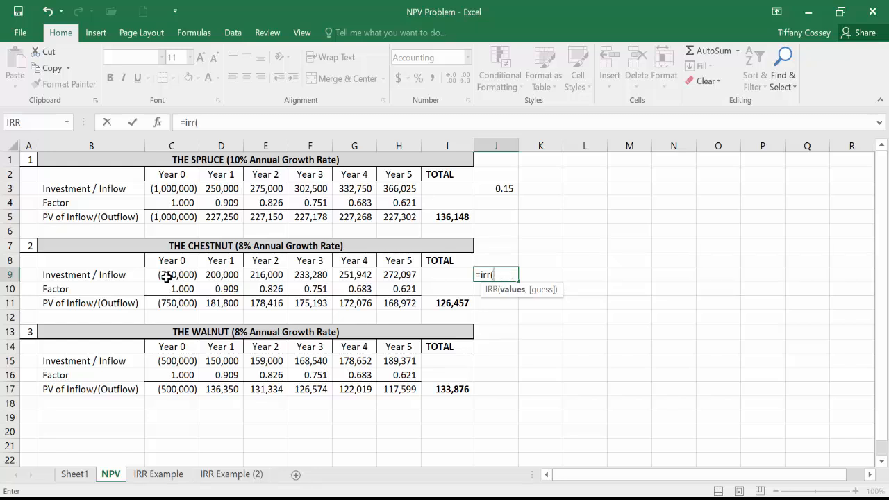
pyautogui.moveTo(167, 275); pyautogui.dragTo(392, 278)
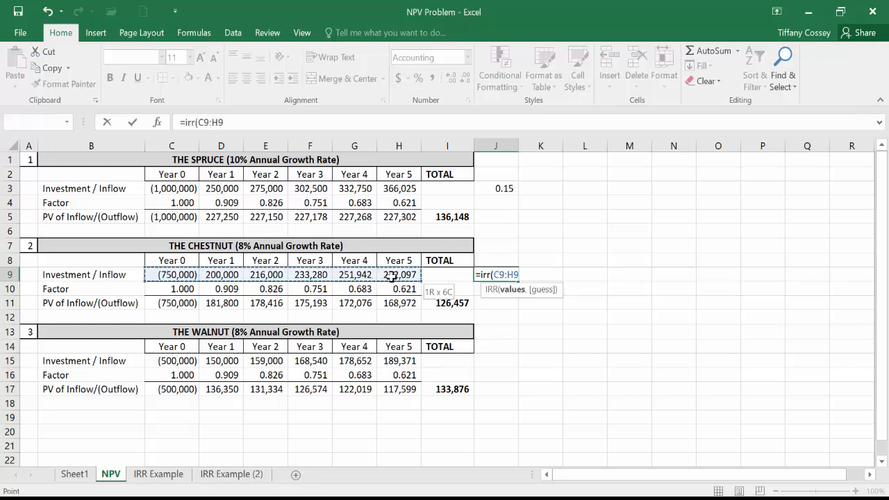
pyautogui.press('Return')
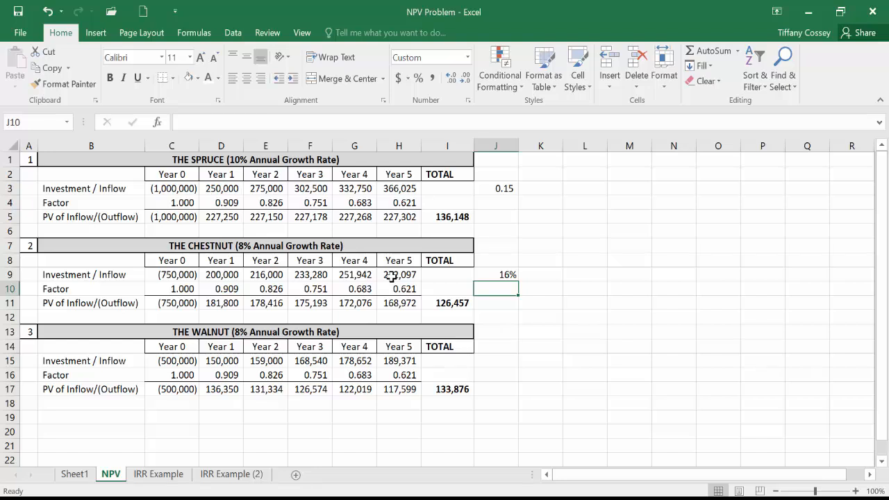
pyautogui.click(497, 146)
pyautogui.click(432, 78)
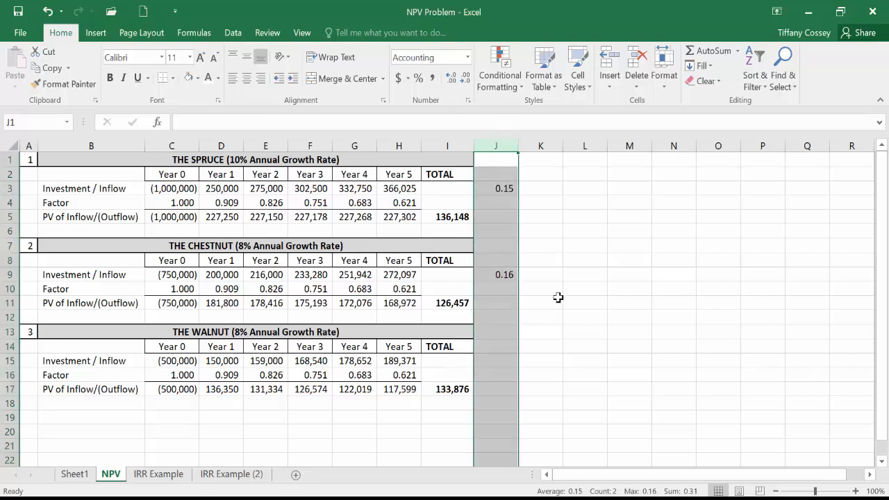
# Step: Calculate the Walnut IRR in cell J15 with =IRR(C15:H15), and apply comma style to that cell
pyautogui.click(497, 360)
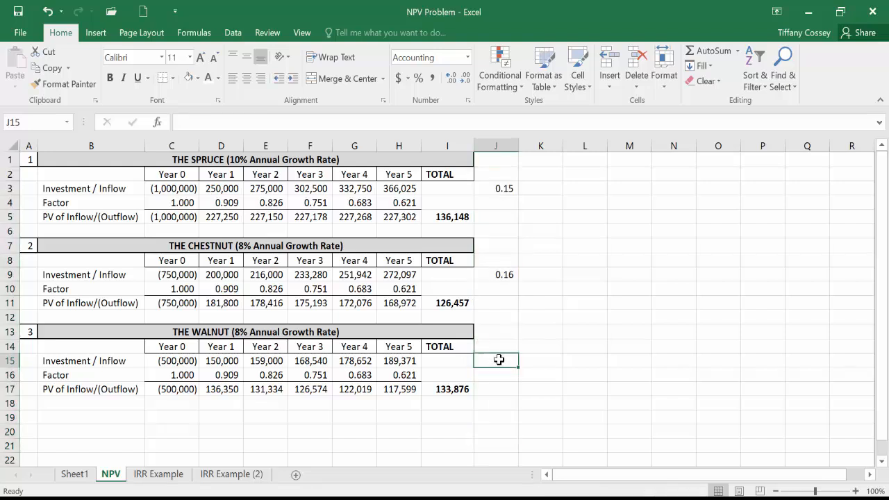
pyautogui.write('=irr(')
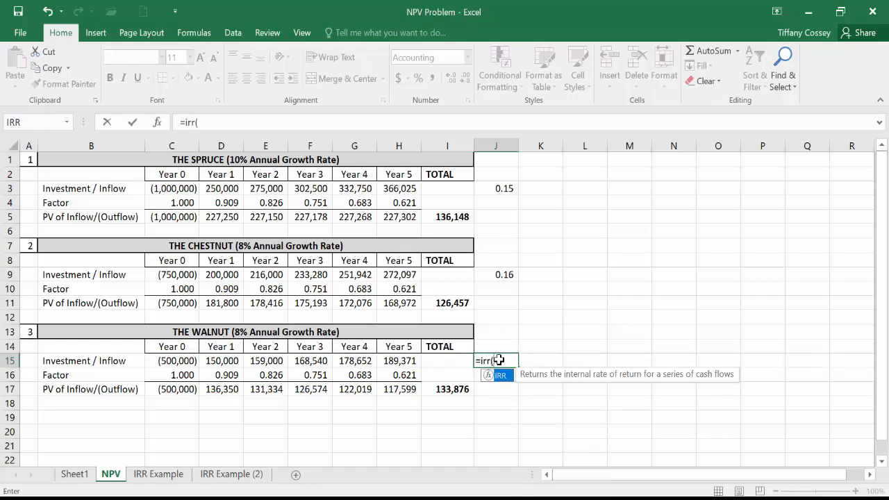
pyautogui.moveTo(179, 361); pyautogui.dragTo(402, 358)
pyautogui.press('Return')
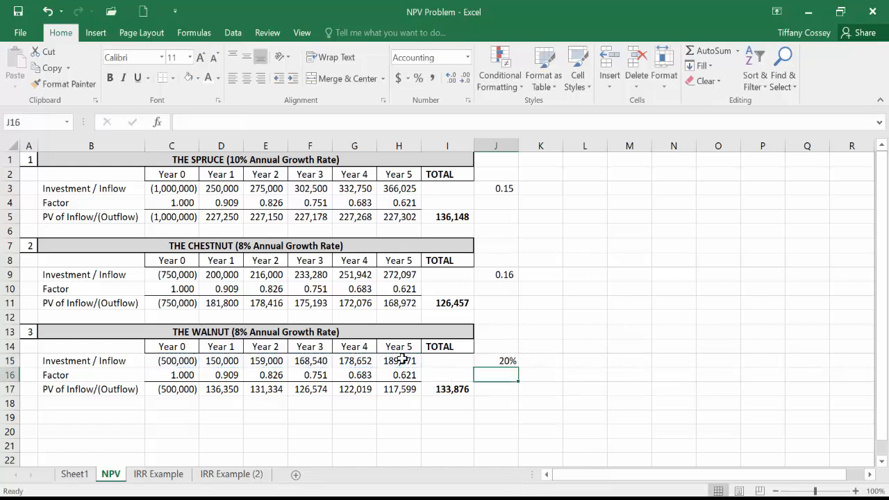
pyautogui.click(504, 360)
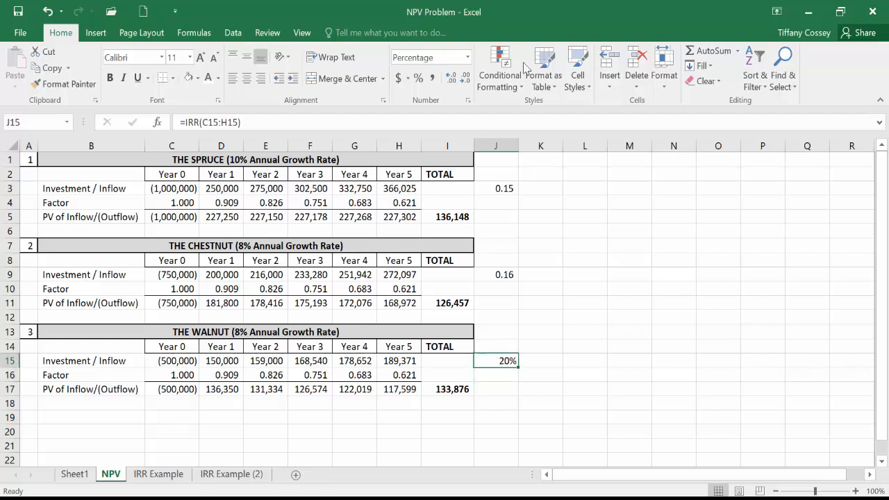
pyautogui.click(451, 79)
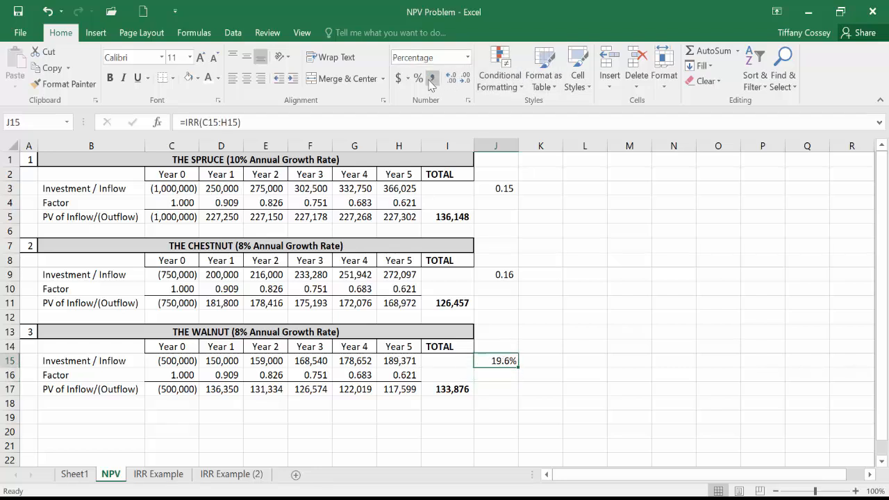
pyautogui.click(432, 78)
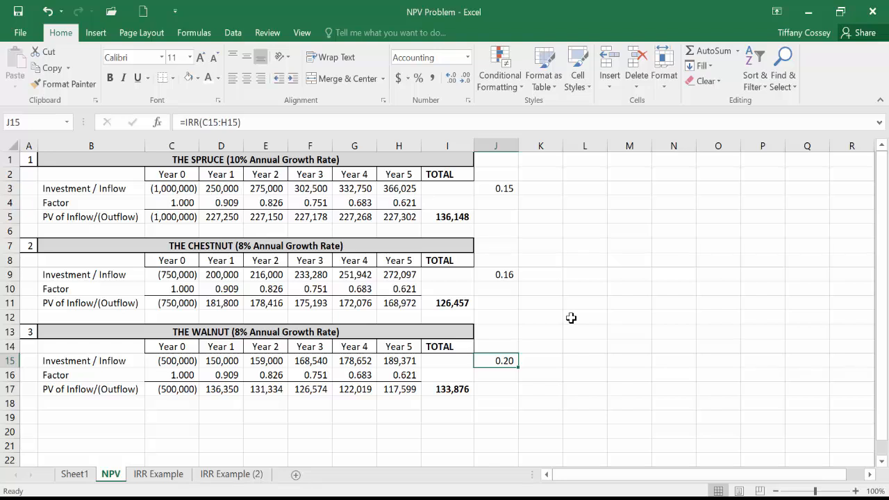
# Step: Show the IRR values in column J with five decimal places
pyautogui.click(496, 141)
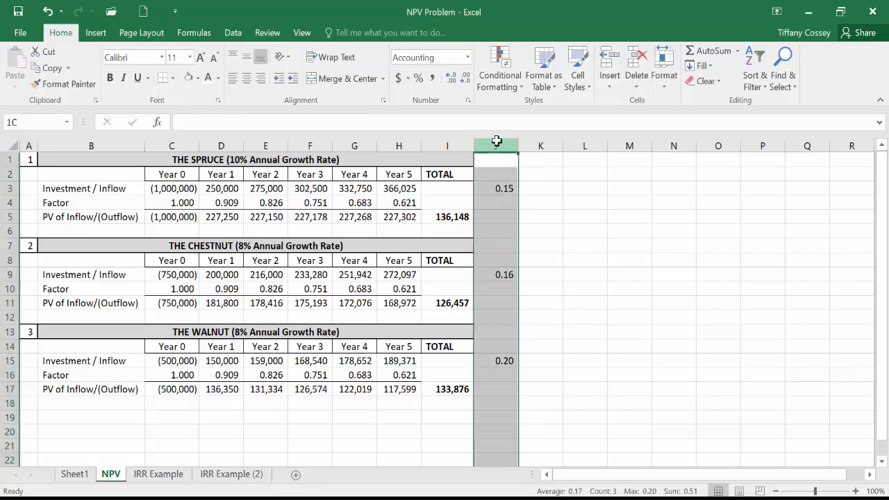
pyautogui.click(453, 78)
pyautogui.click(453, 78)
pyautogui.click(453, 78)
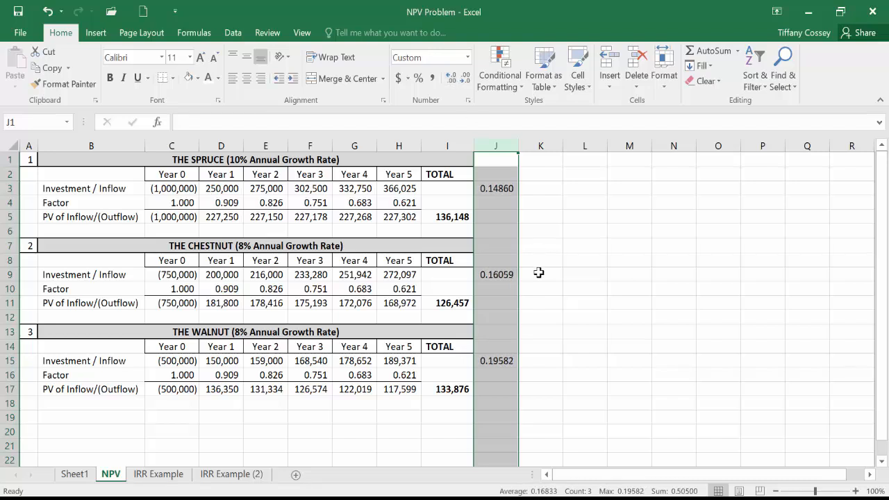